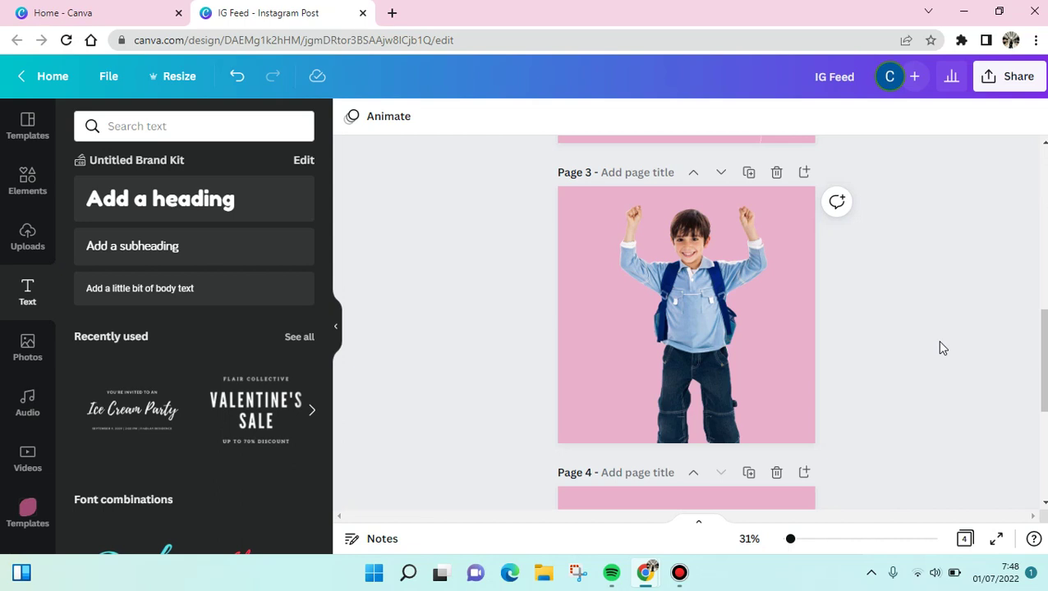
Step: Select the boy photo on page 3 and open its Edit image effects panel
click(720, 321)
scroll(1009, 378, down, 4)
scroll(882, 384, up, 5)
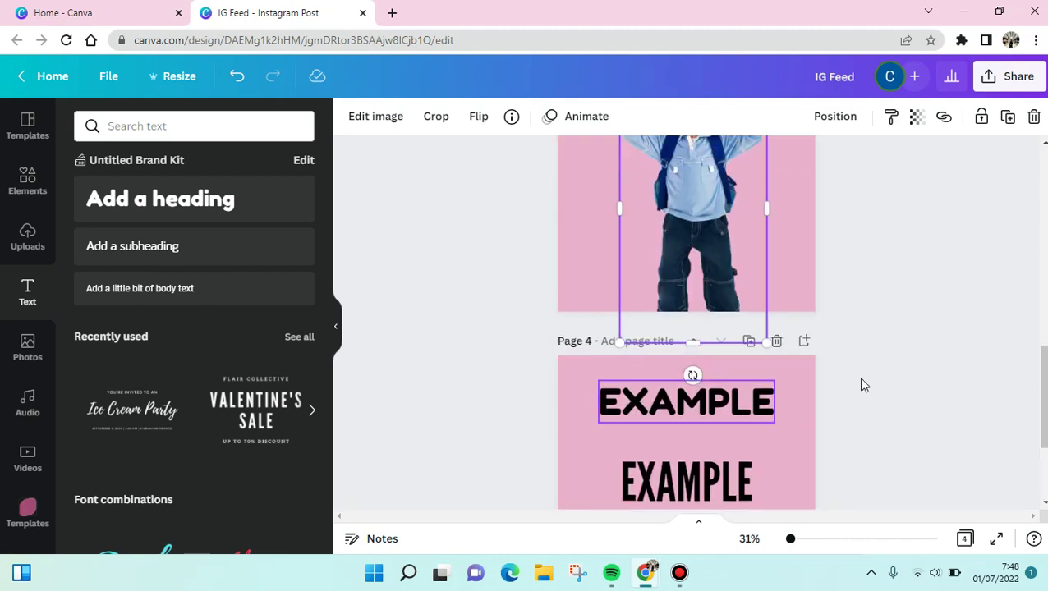
scroll(883, 384, up, 1)
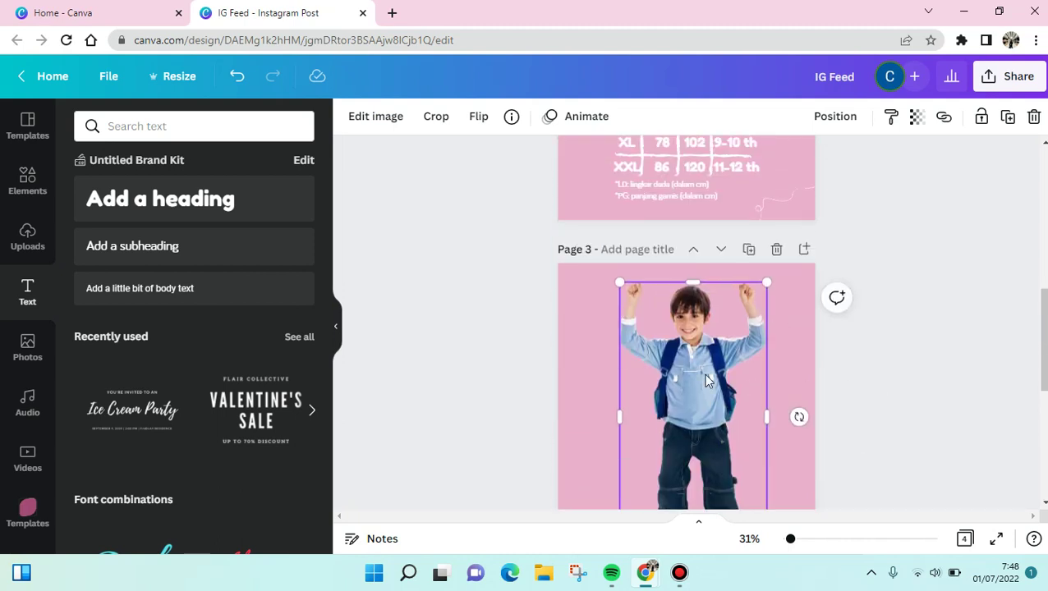
click(914, 382)
scroll(914, 382, down, 3)
scroll(914, 382, up, 2)
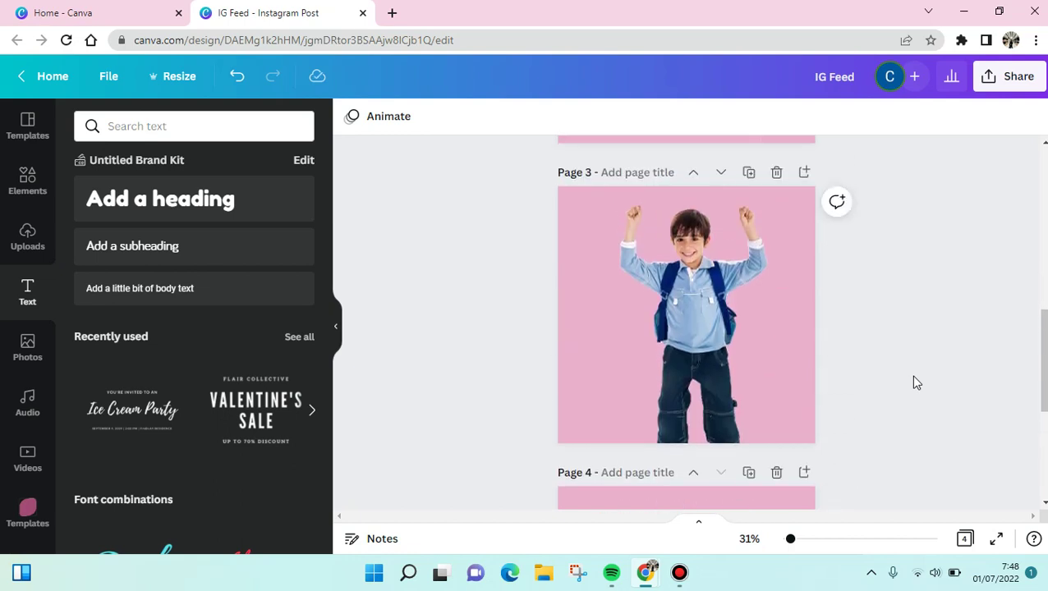
click(731, 374)
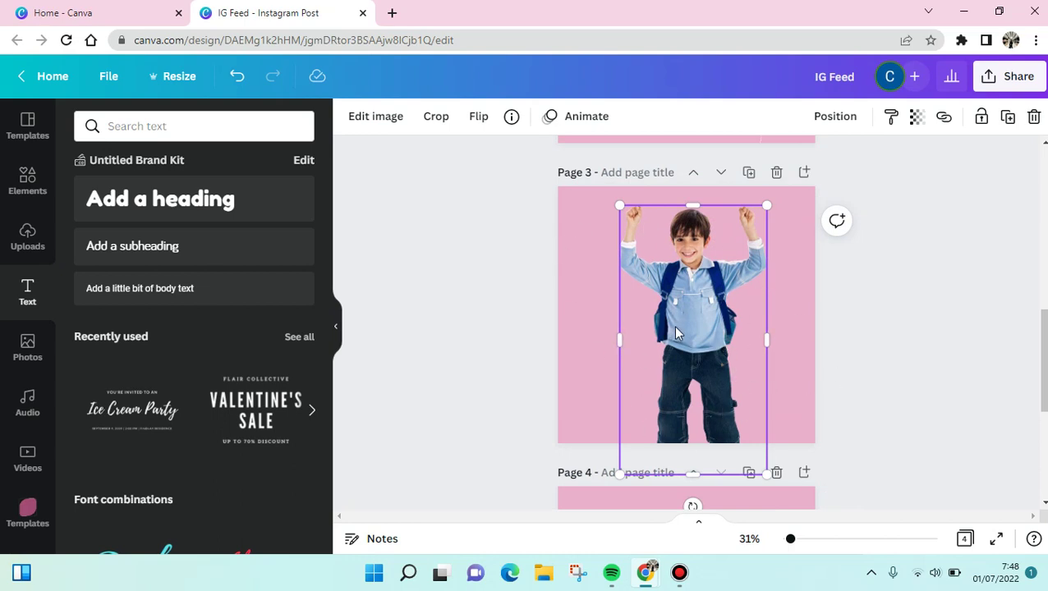
click(379, 119)
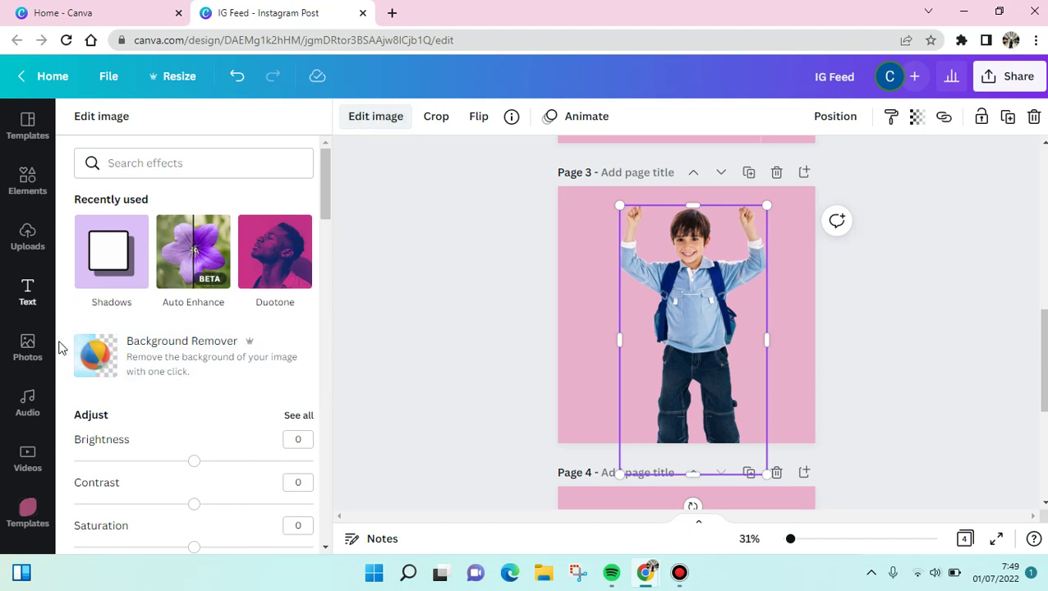
Step: Apply a Glow shadow to the boy photo (size 4, transparency 50, blur 5, black)
scroll(151, 320, down, 5)
scroll(151, 323, down, 3)
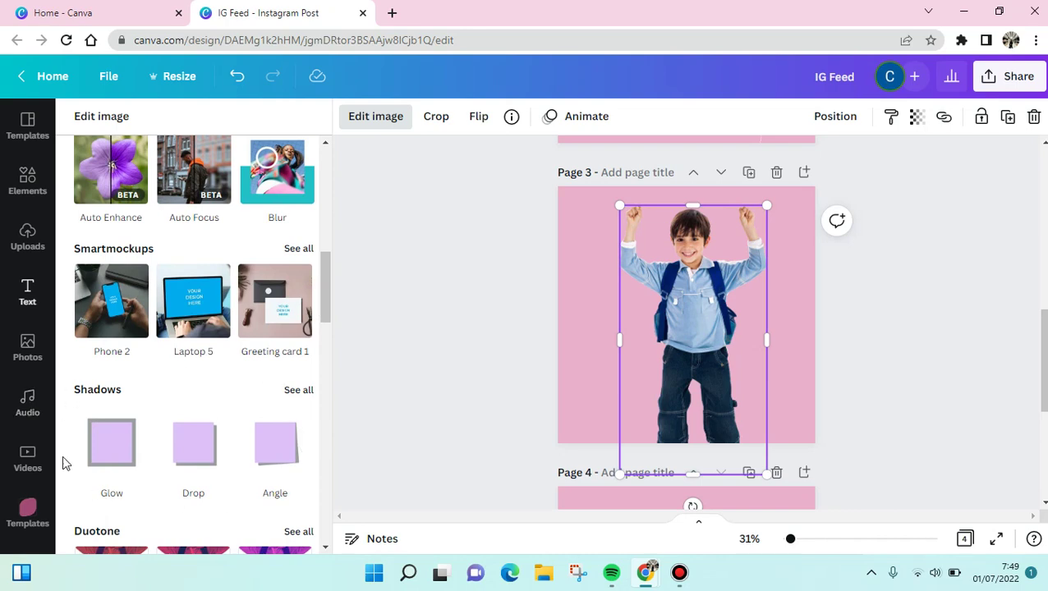
click(142, 452)
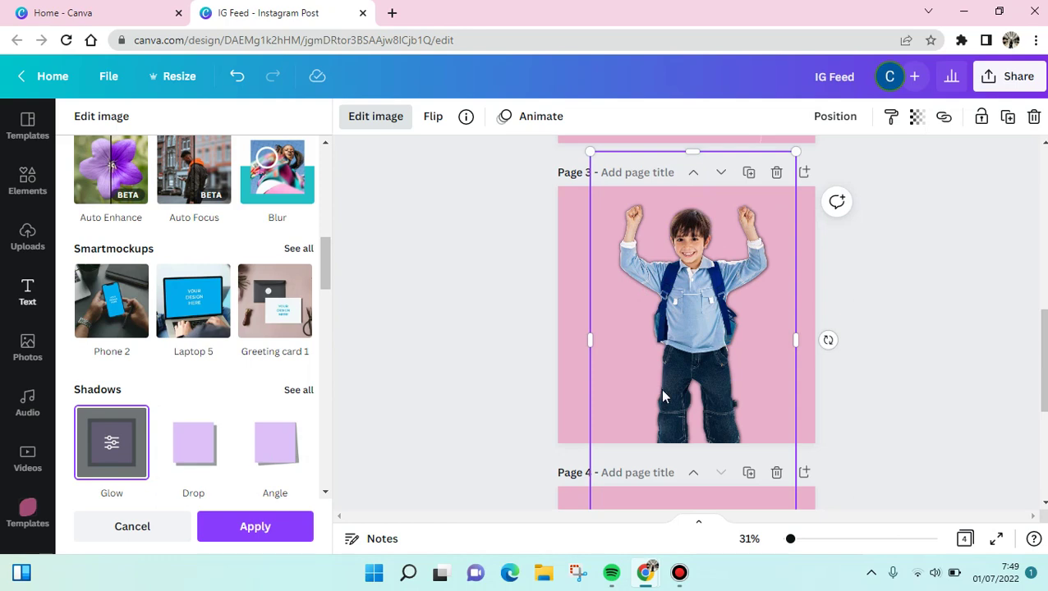
scroll(117, 462, down, 1)
Step: Make the boy's glow white with size 26, transparency 72, blur 7, and move the photo lower
click(113, 369)
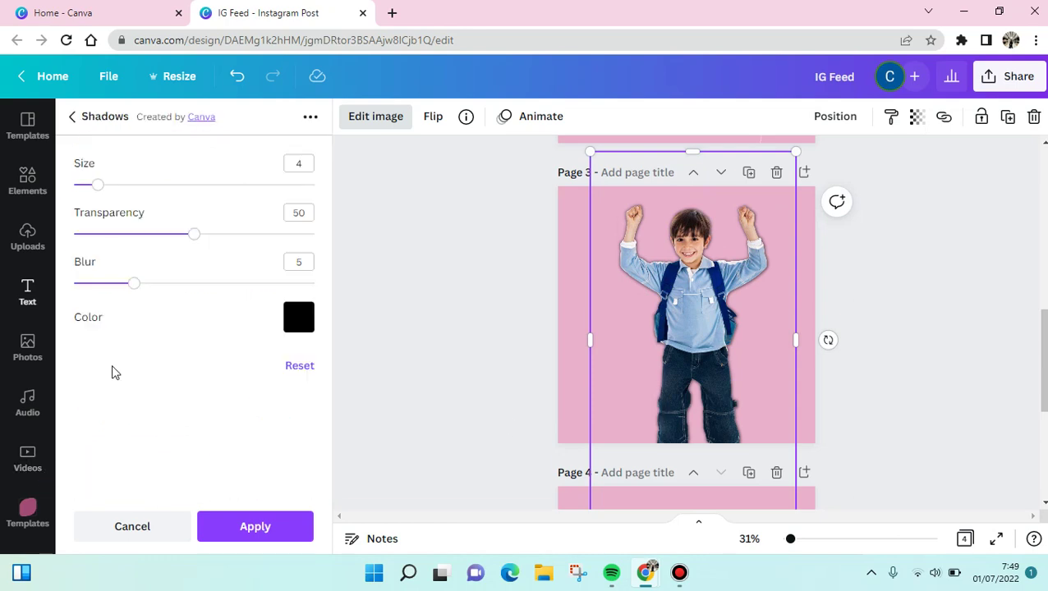
click(298, 324)
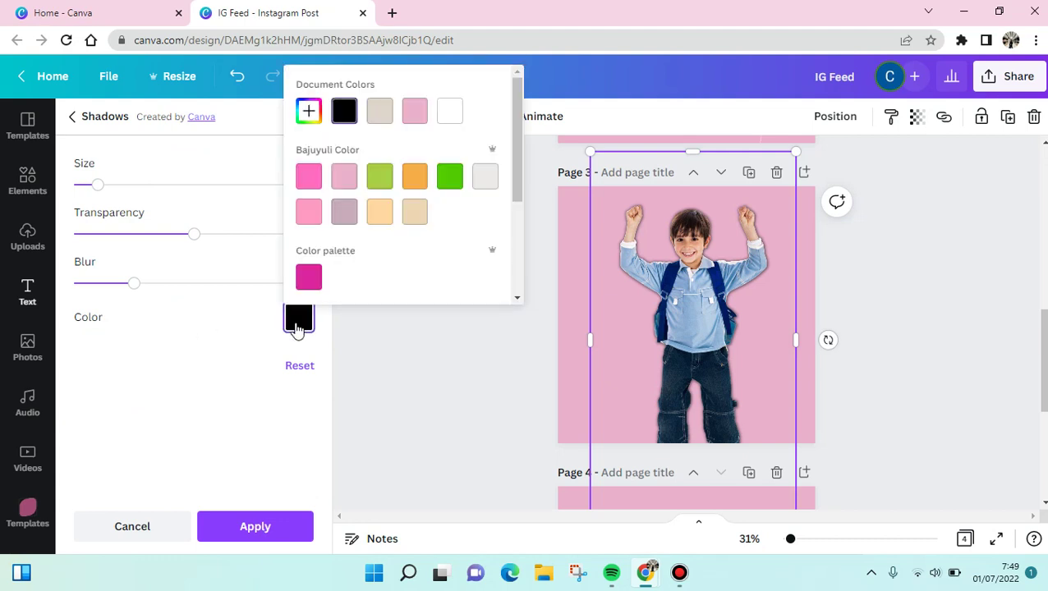
click(460, 112)
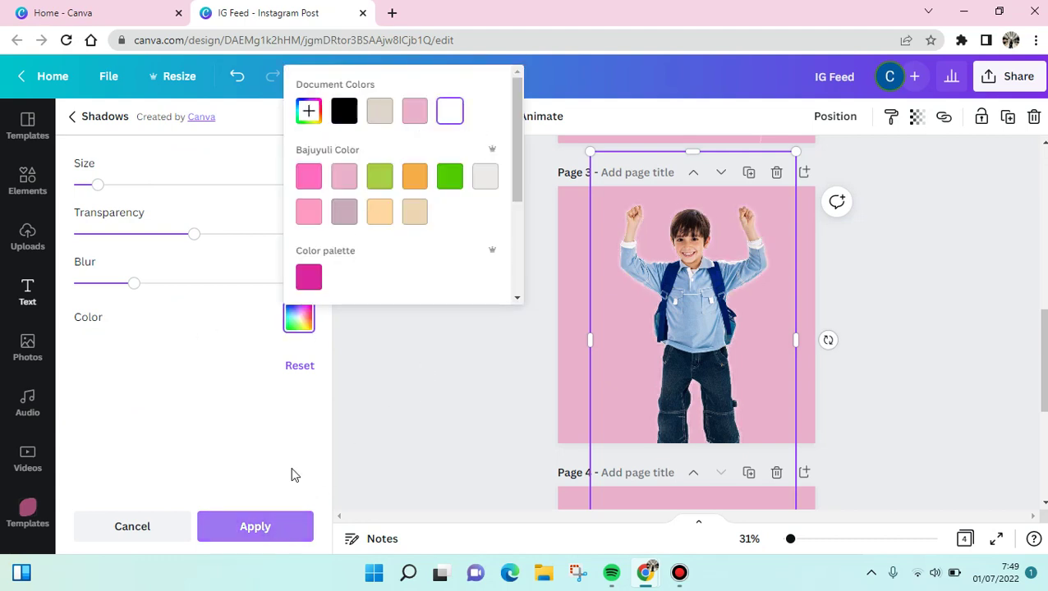
click(212, 319)
drag(98, 184, 233, 194)
drag(195, 239, 250, 248)
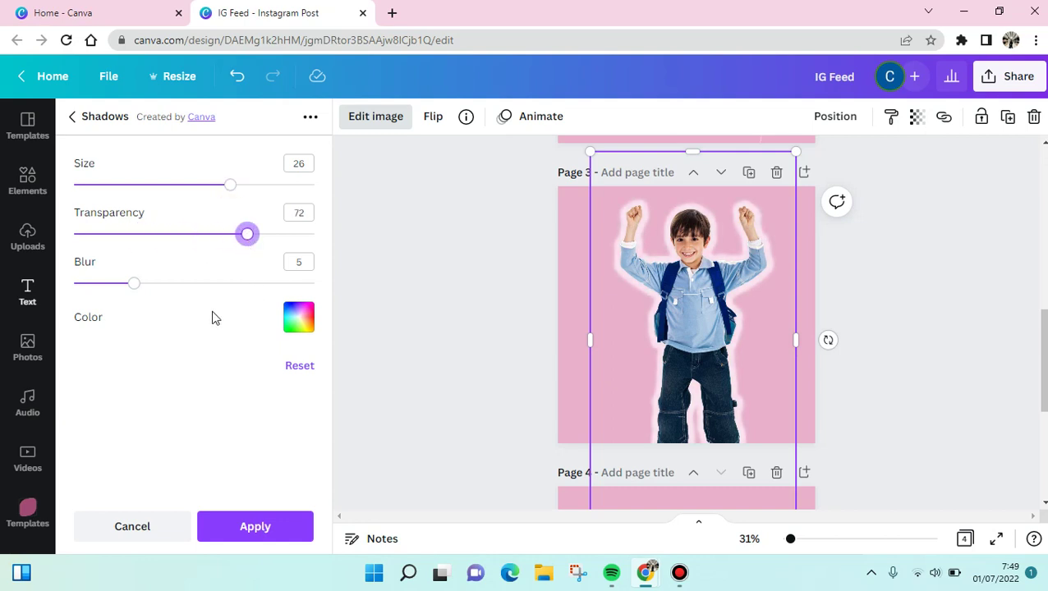
drag(136, 287, 159, 293)
drag(693, 364, 667, 361)
drag(693, 322, 694, 362)
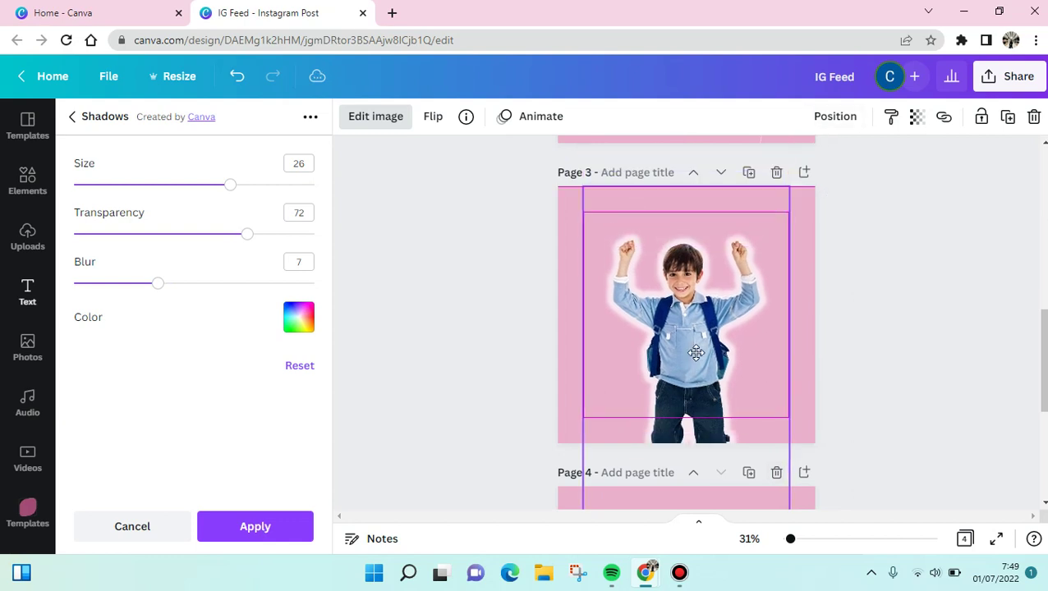
Step: Apply the Splice text effect to the top EXAMPLE heading on page 4
click(732, 367)
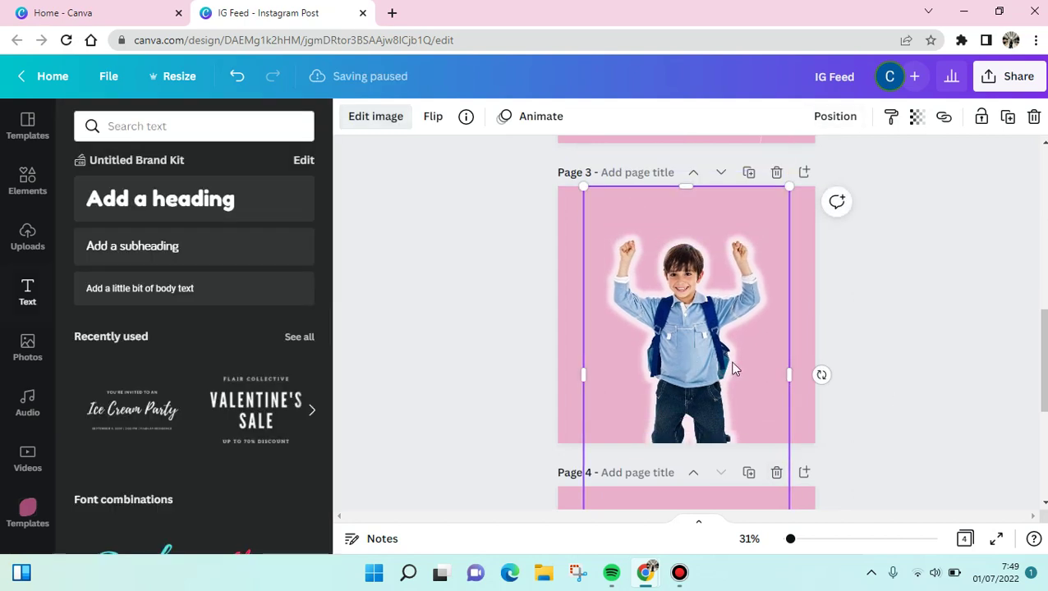
click(929, 348)
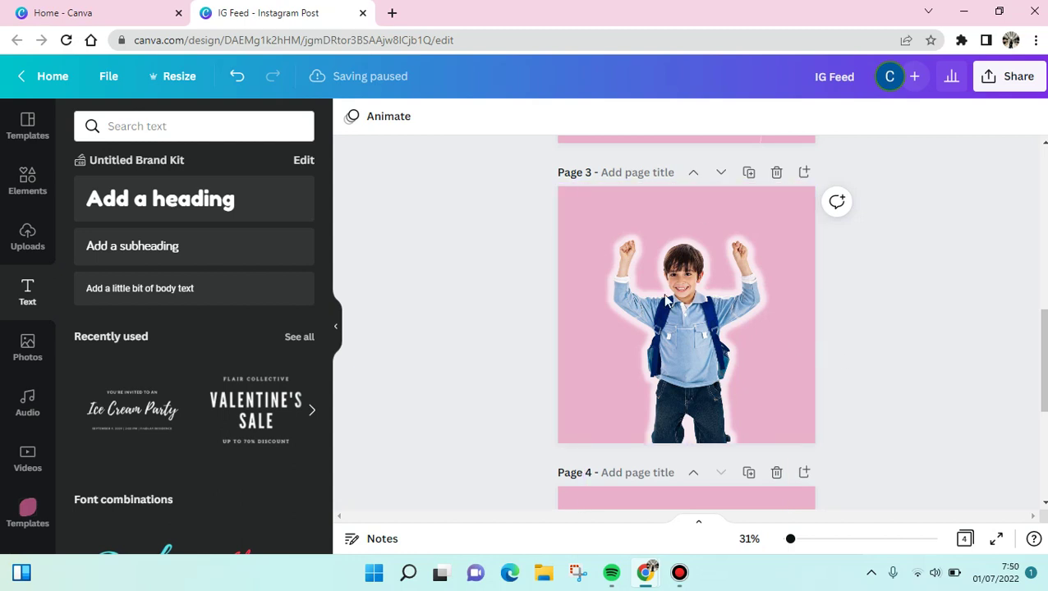
scroll(640, 328, down, 1)
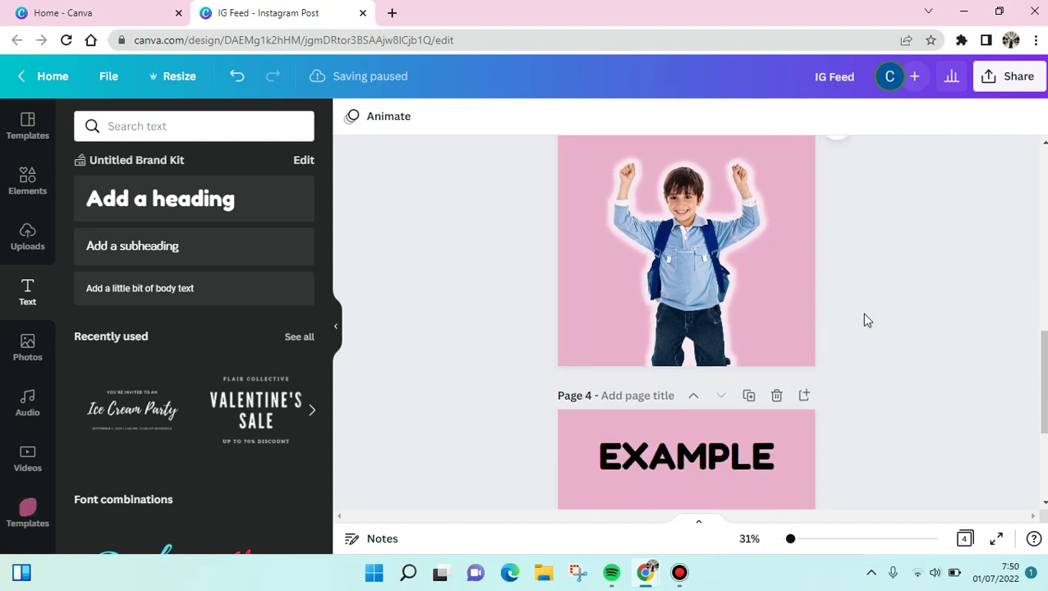
scroll(864, 321, down, 3)
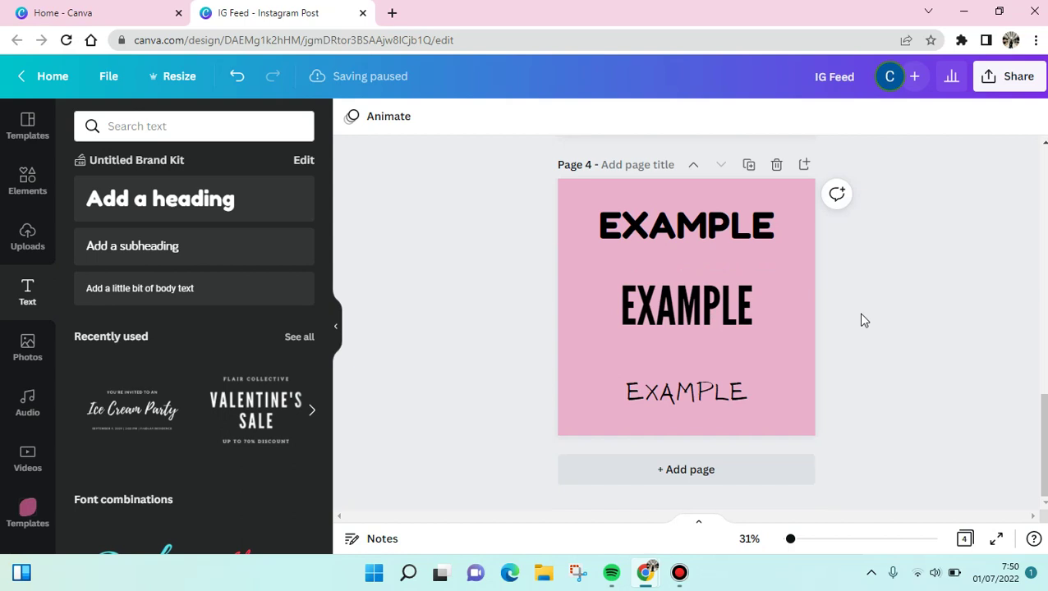
click(740, 232)
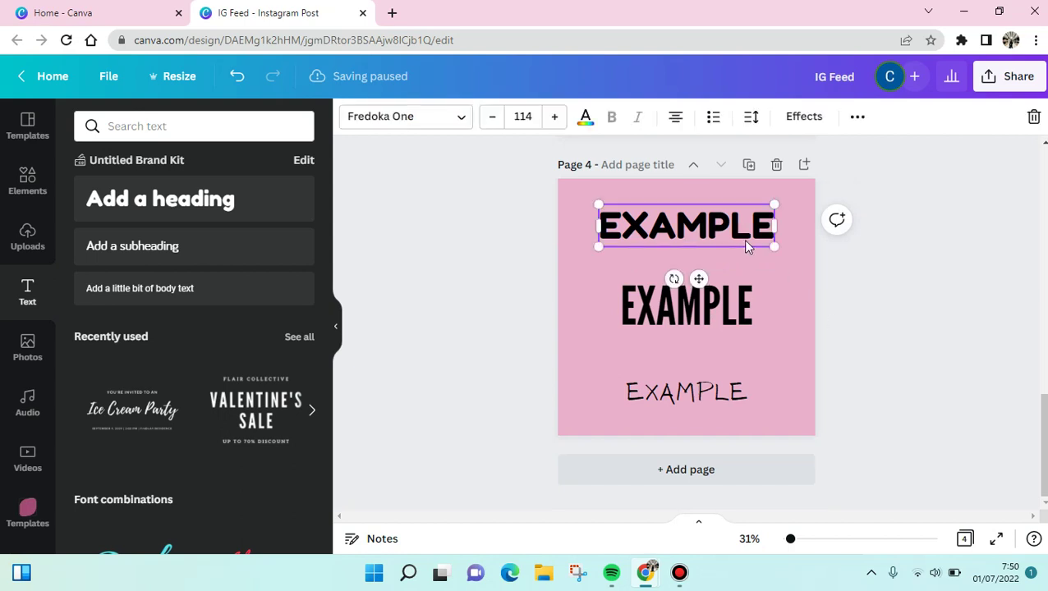
click(809, 130)
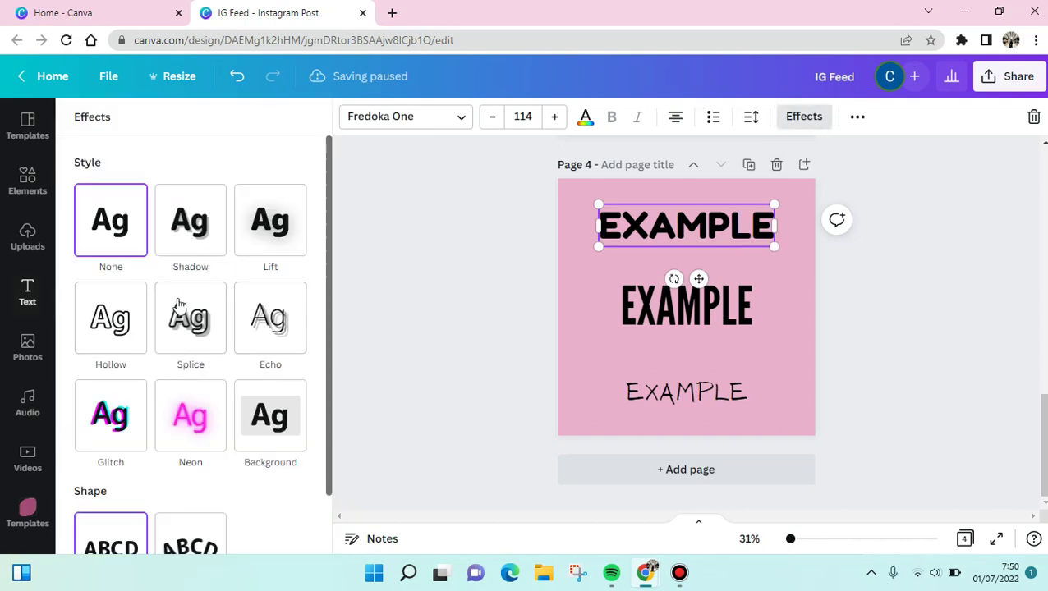
click(197, 351)
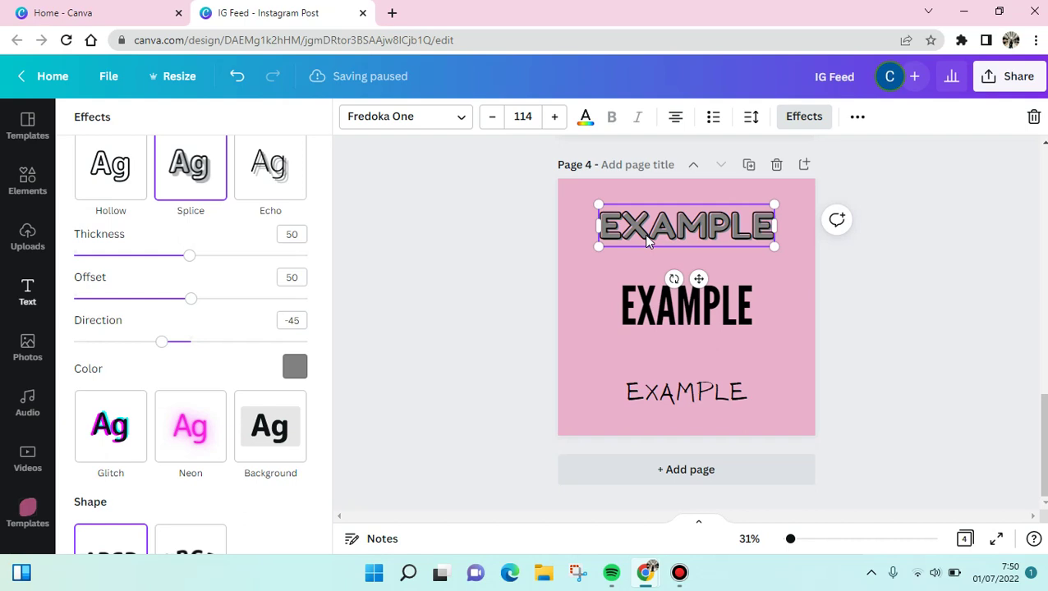
Step: Set the top heading's splice colour to white and its text fill to pink Bajuyuli
click(297, 369)
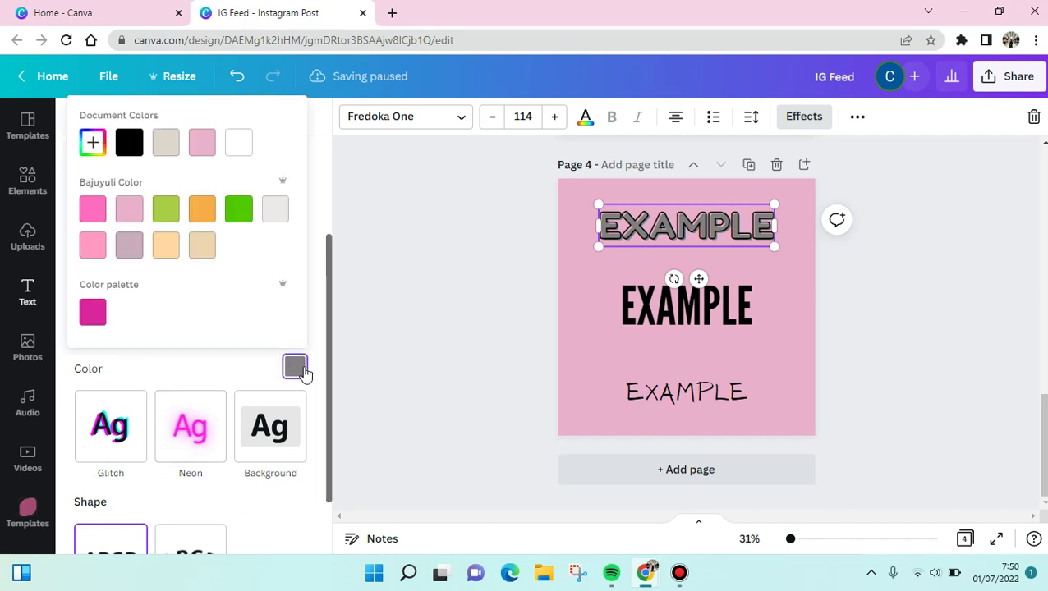
click(240, 148)
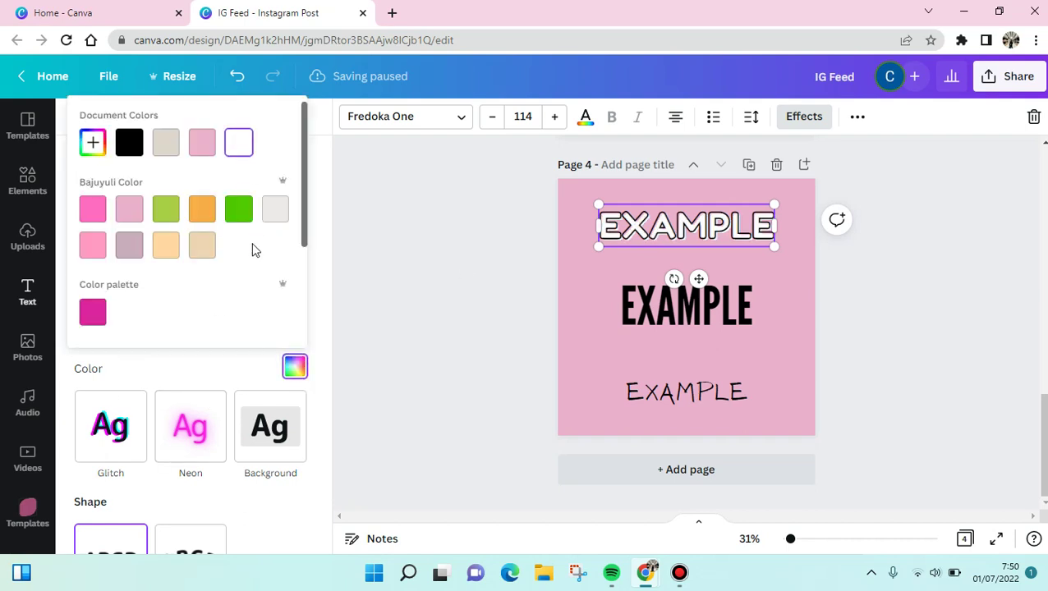
click(165, 142)
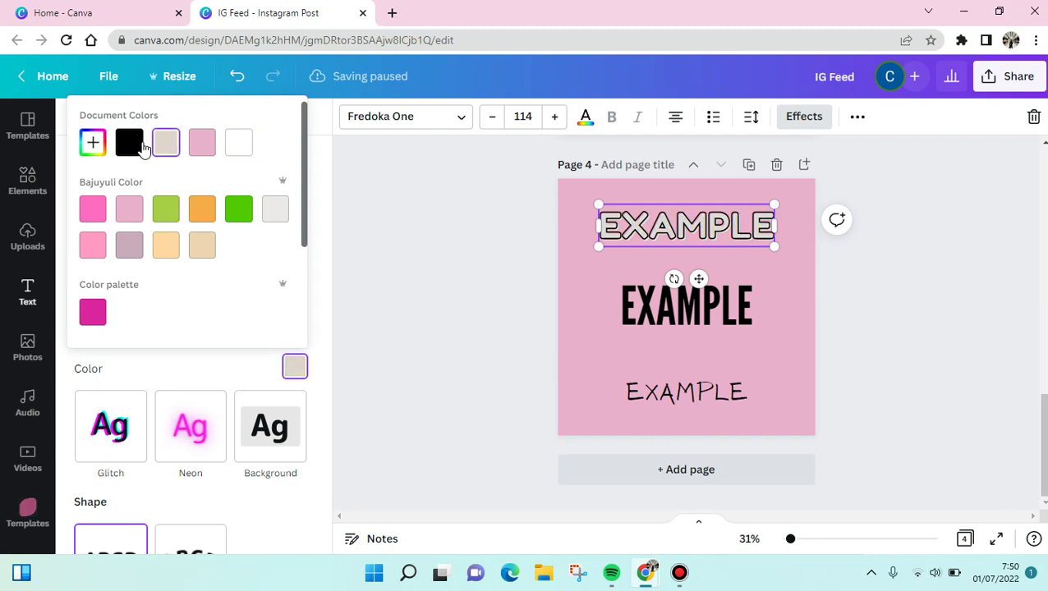
click(141, 146)
click(239, 144)
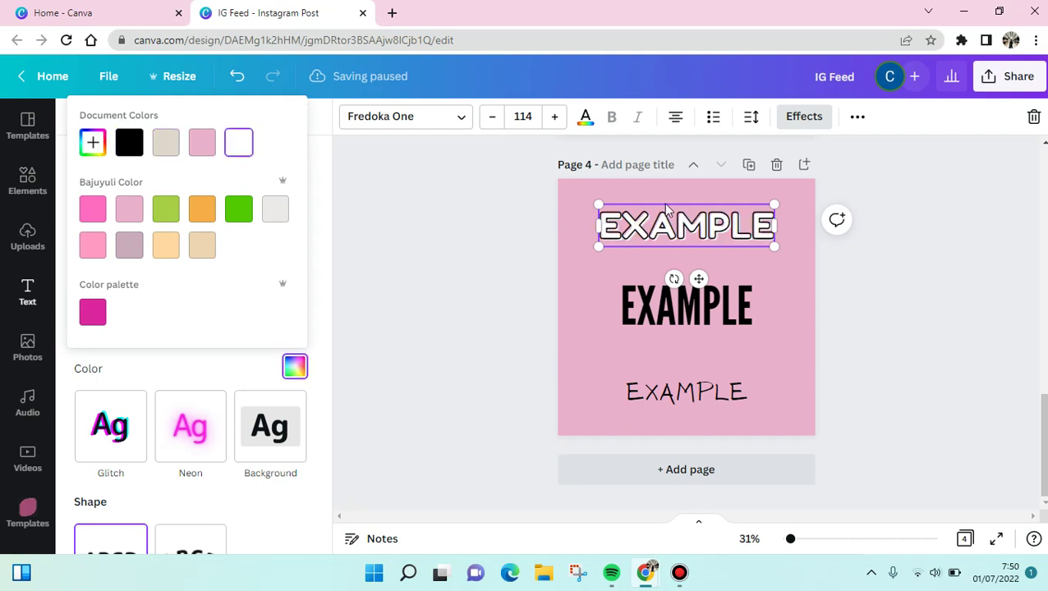
click(585, 116)
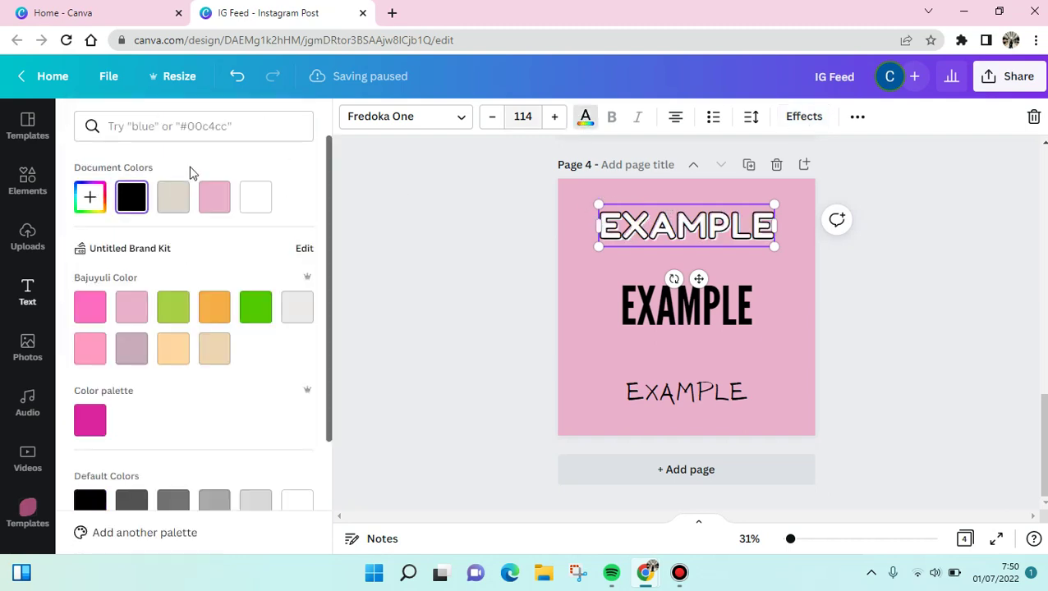
click(83, 314)
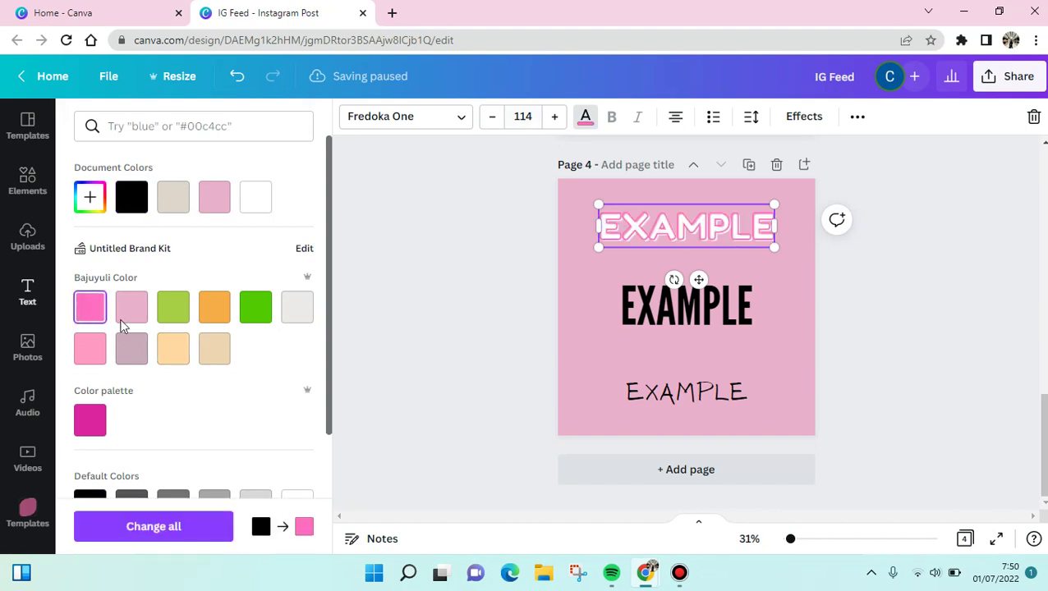
Step: Apply a red Splice effect to the middle EXAMPLE heading
click(437, 310)
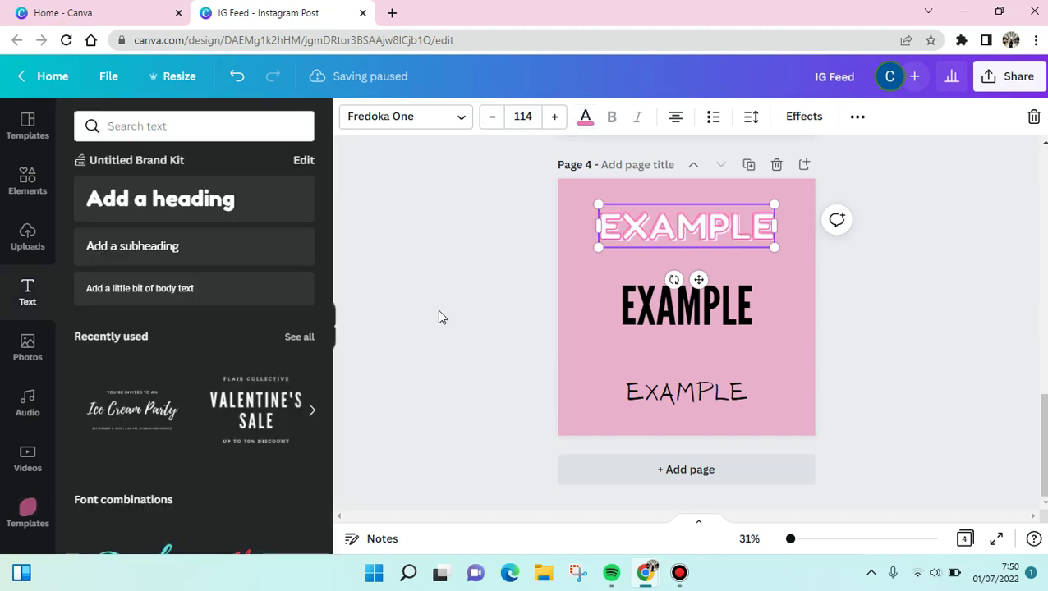
click(735, 304)
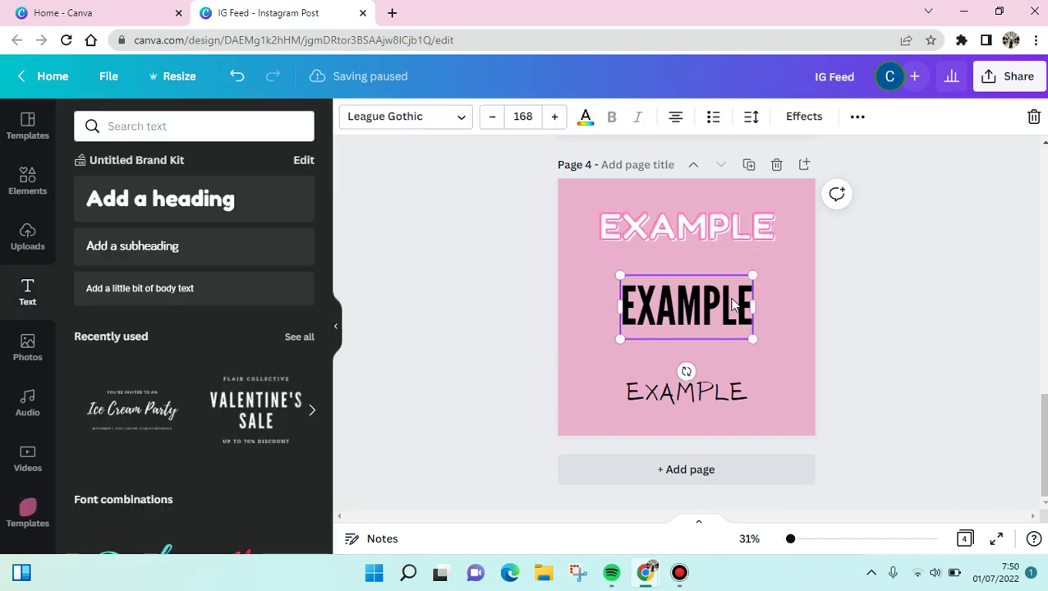
click(793, 121)
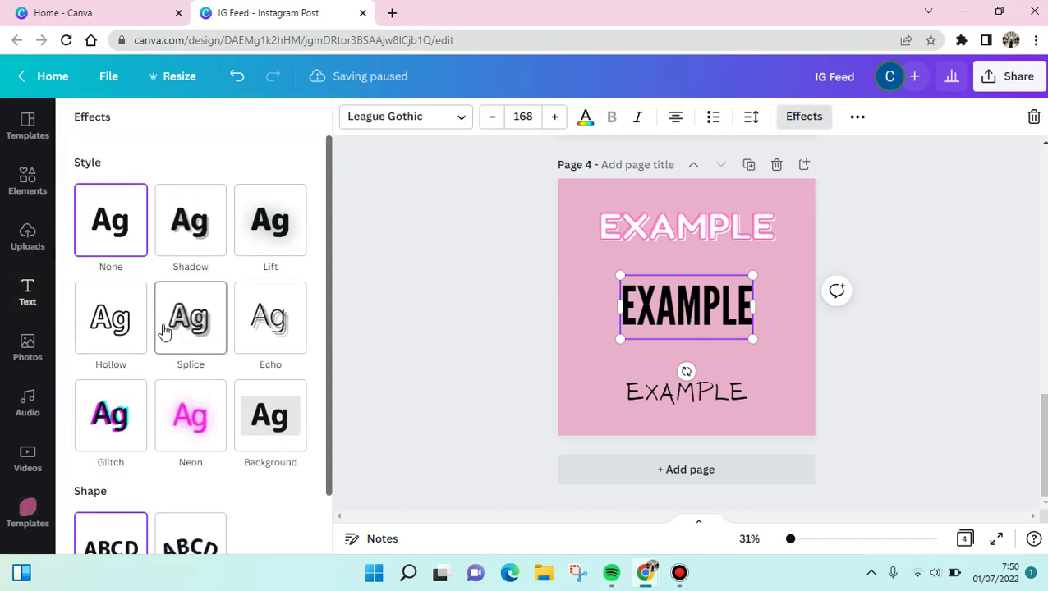
click(165, 330)
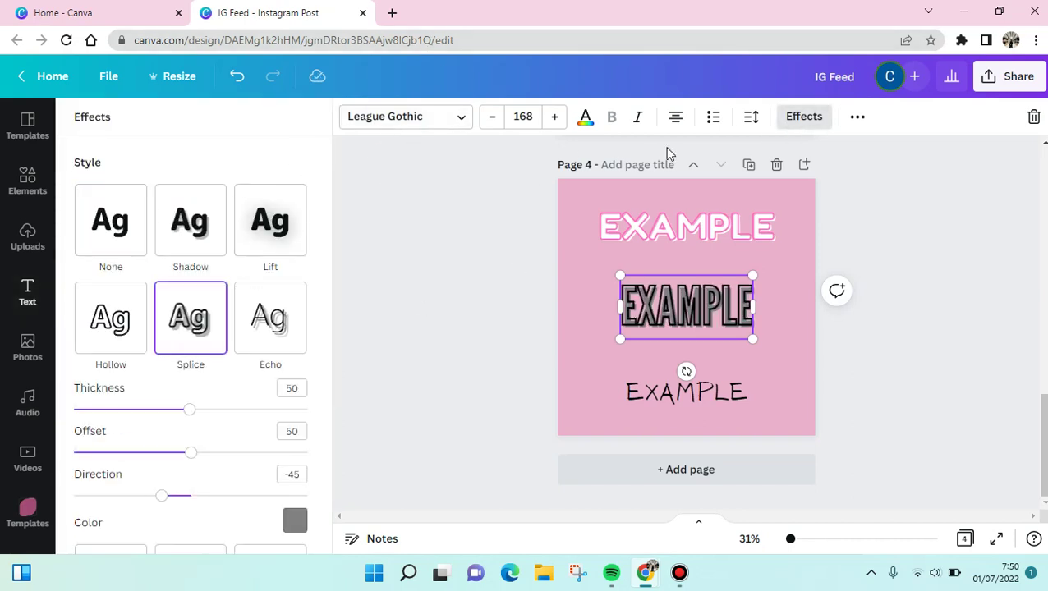
click(294, 520)
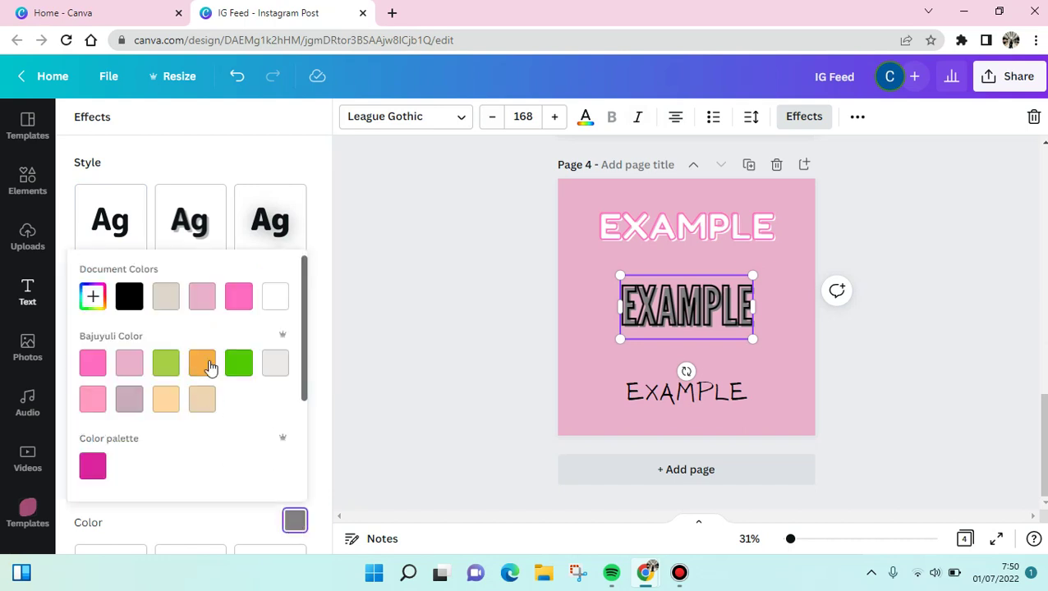
scroll(174, 380, down, 3)
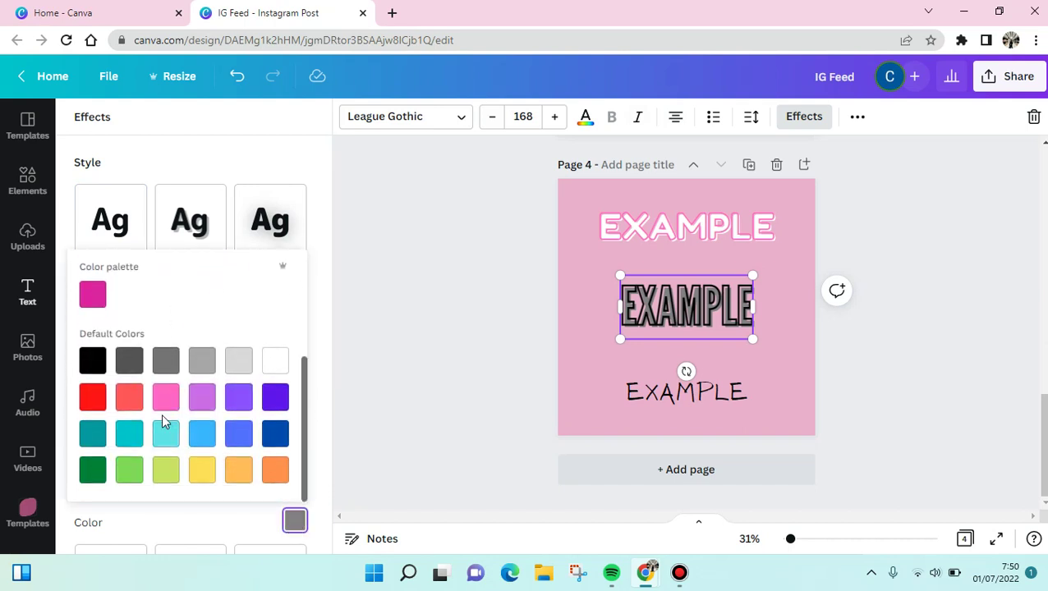
click(98, 402)
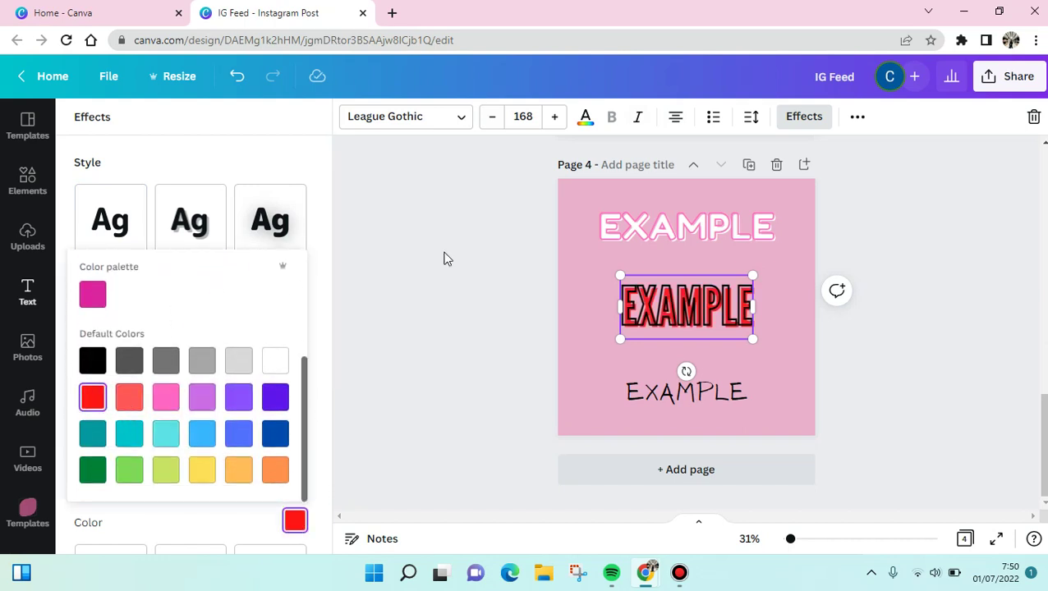
Step: Set the middle heading's lettering colour to white
click(585, 116)
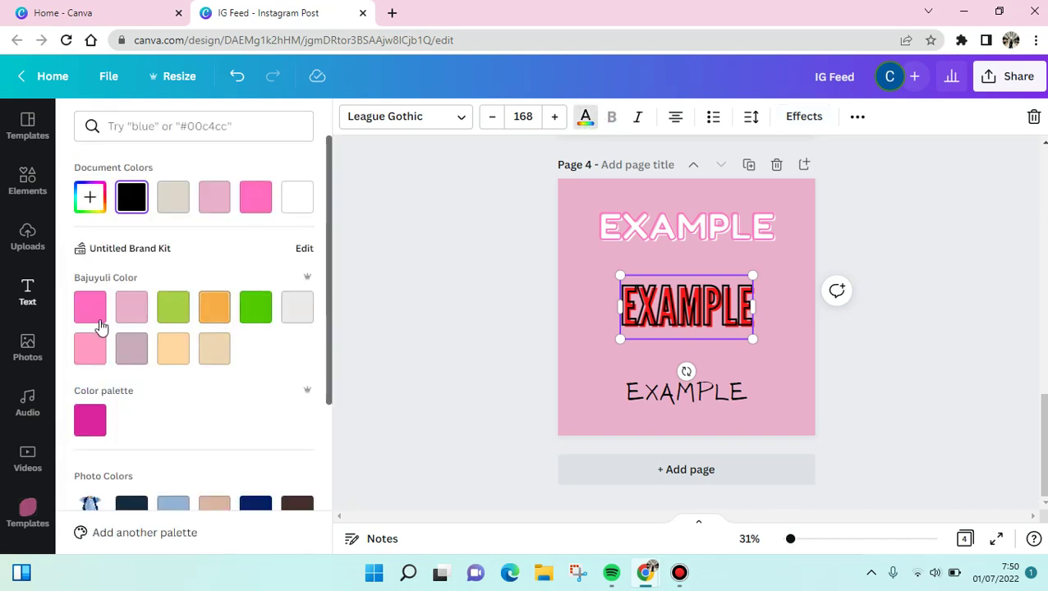
click(92, 317)
click(211, 356)
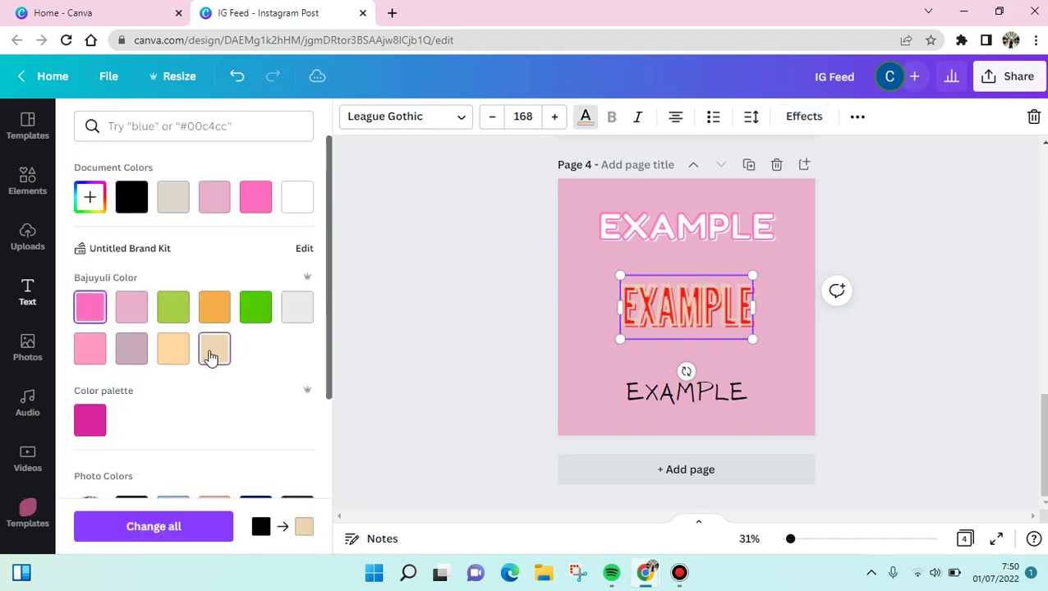
click(258, 204)
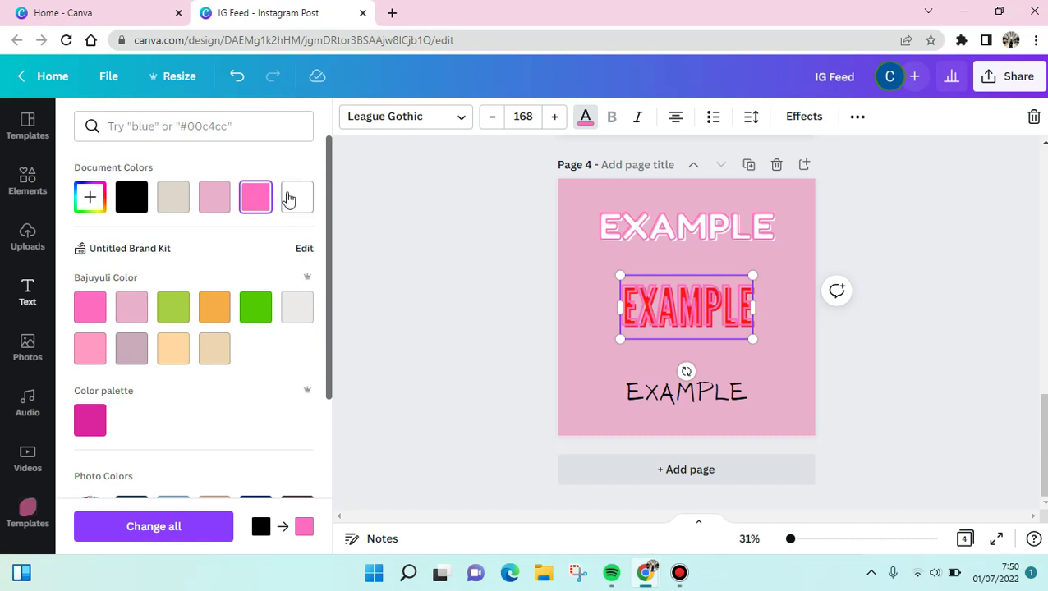
click(288, 200)
Step: Copy the middle heading's red splice style onto the bottom EXAMPLE heading
click(670, 393)
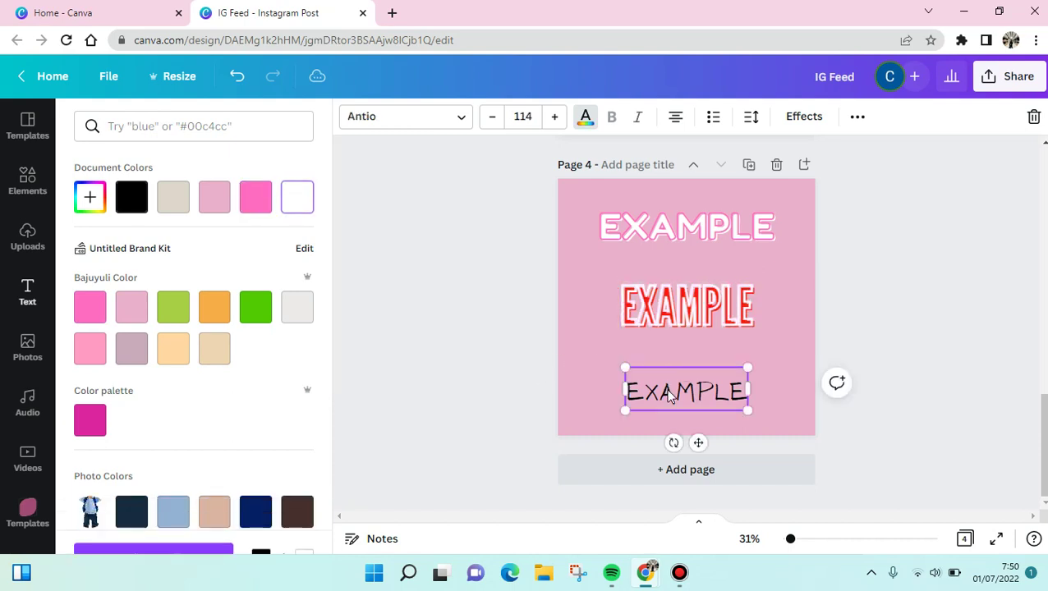
click(682, 297)
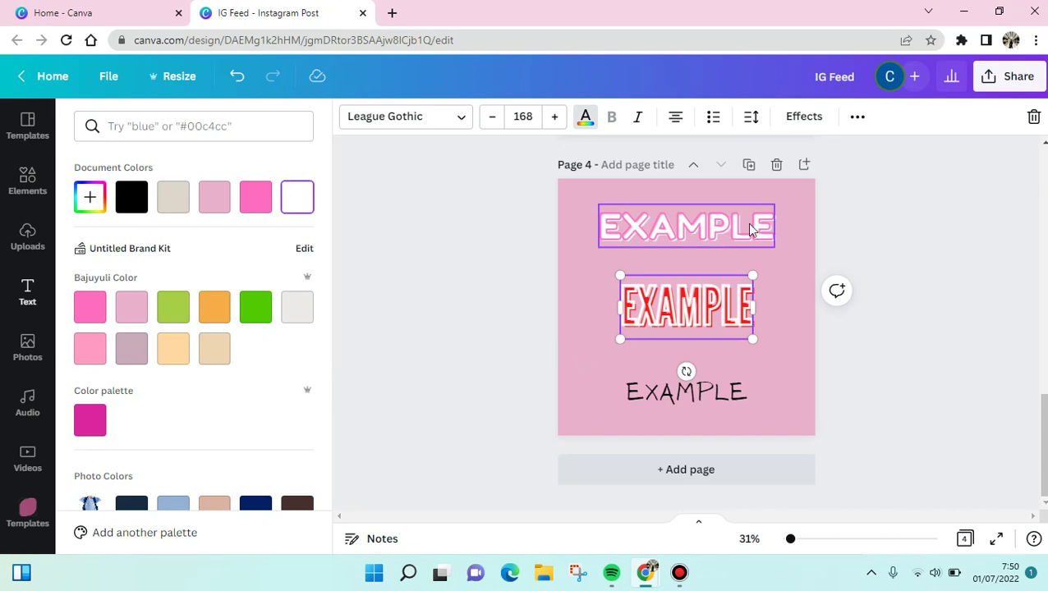
click(857, 116)
click(734, 154)
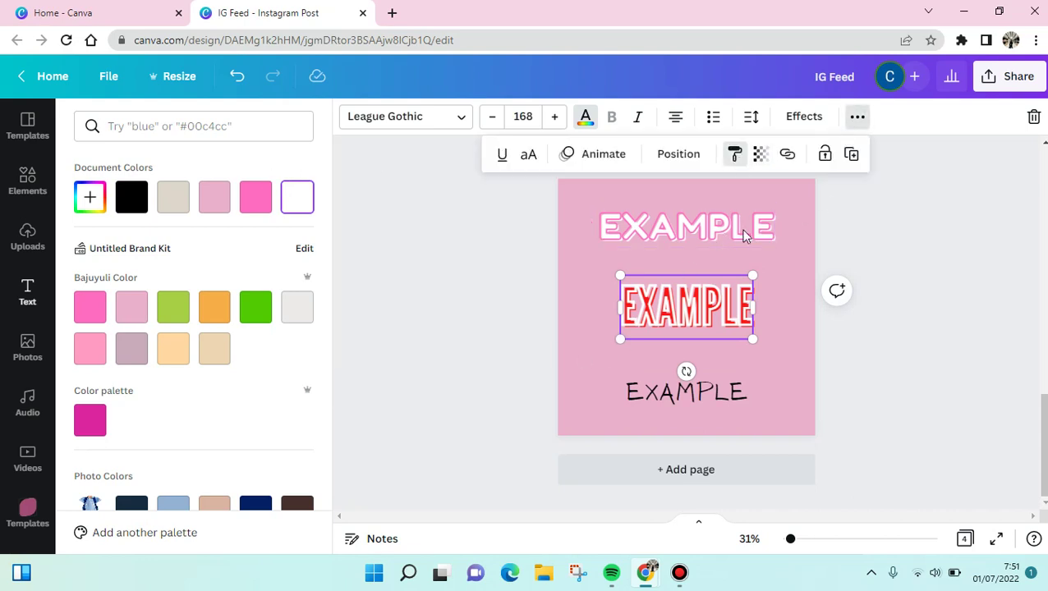
click(711, 387)
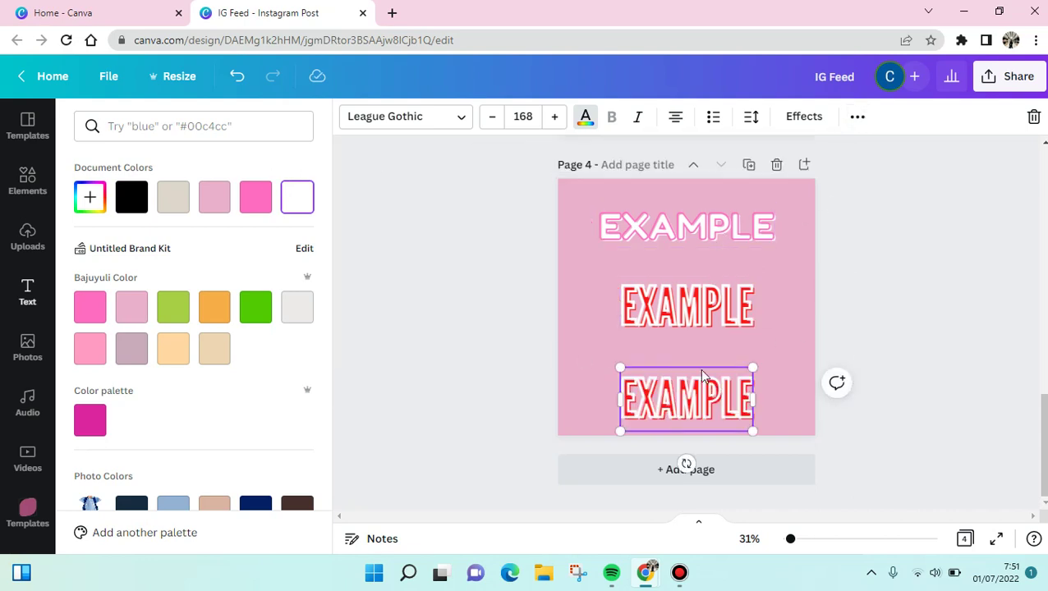
Step: Change the bottom heading's font to Antio and centre it on the page
click(438, 124)
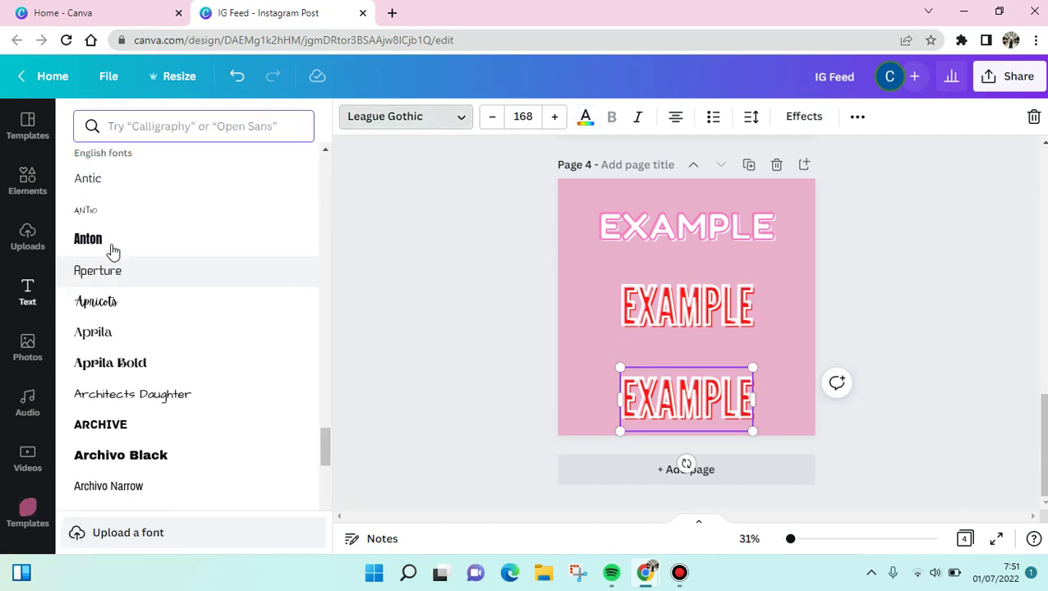
click(112, 209)
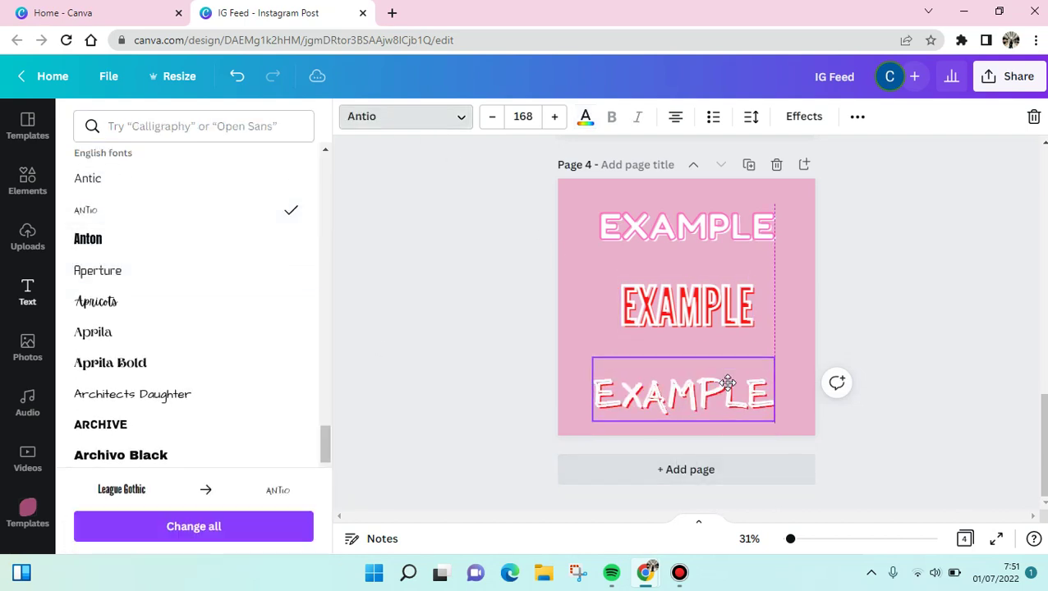
drag(727, 382, 731, 381)
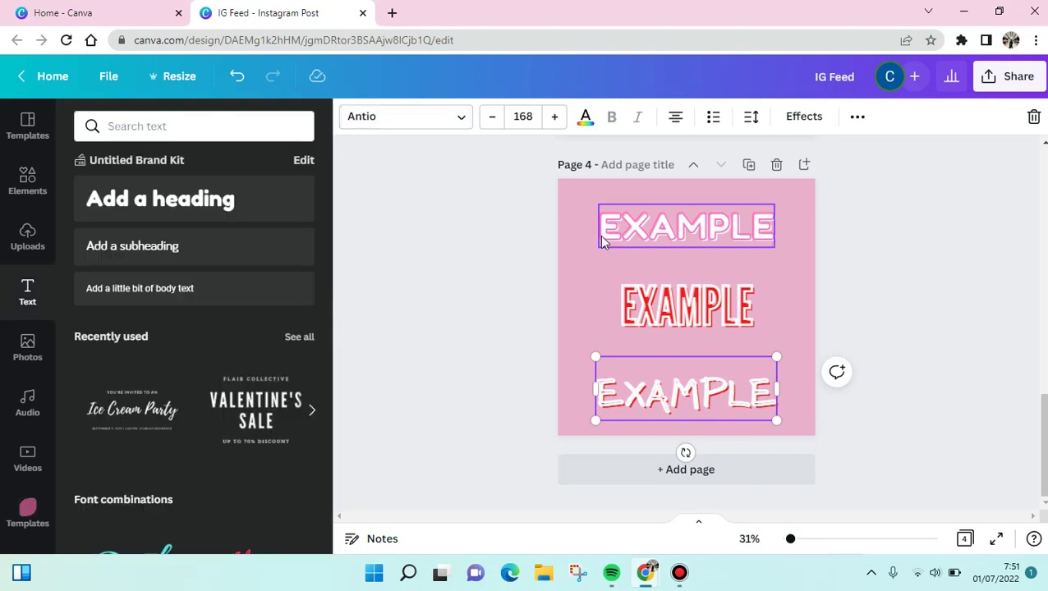
Step: Set the top heading's splice to thickness 67, offset 67 and direction -52
click(844, 290)
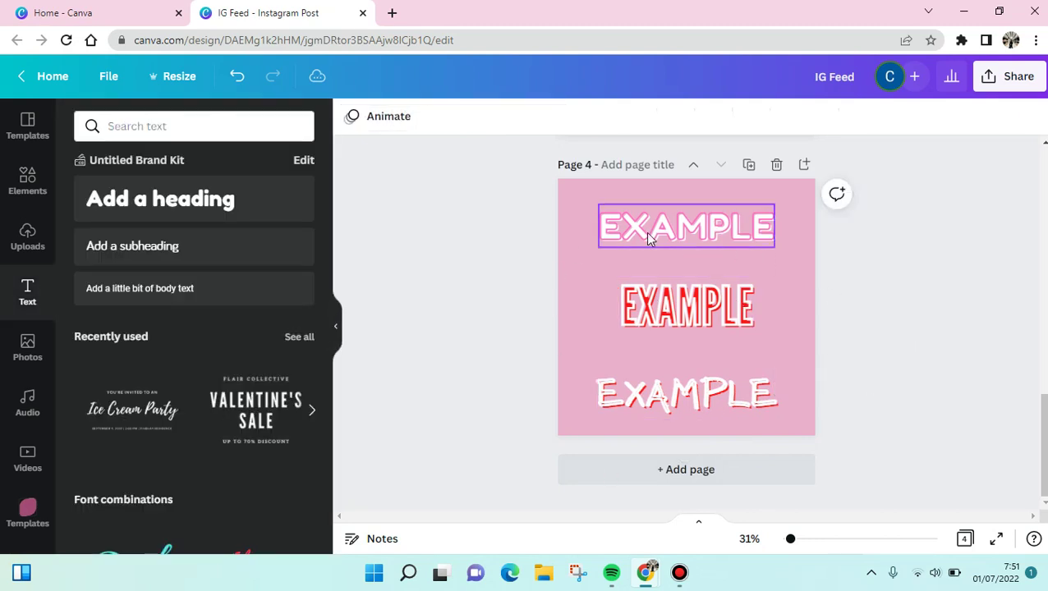
click(645, 234)
click(796, 125)
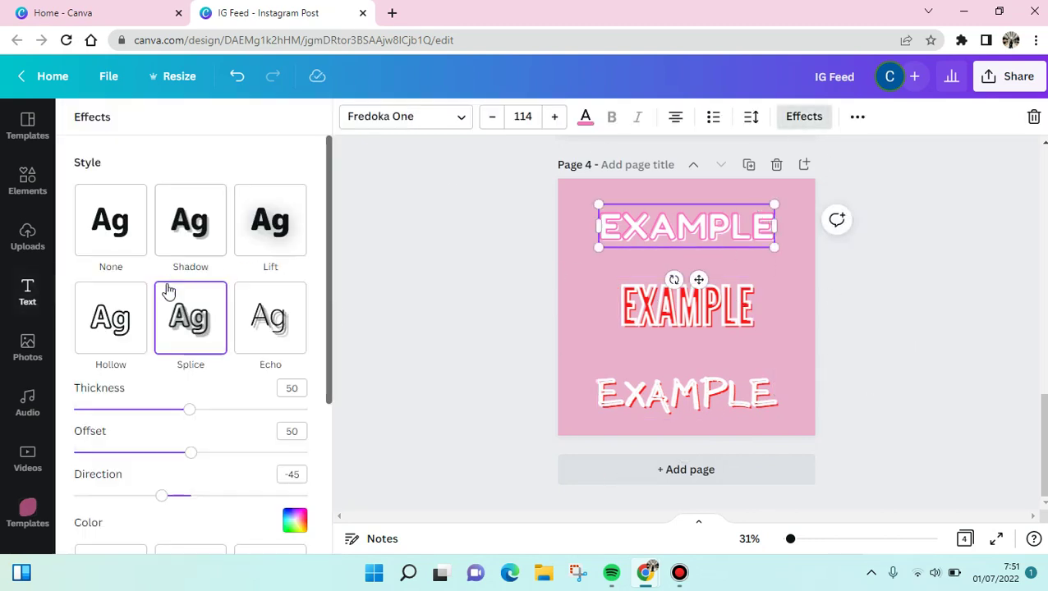
drag(187, 411, 229, 412)
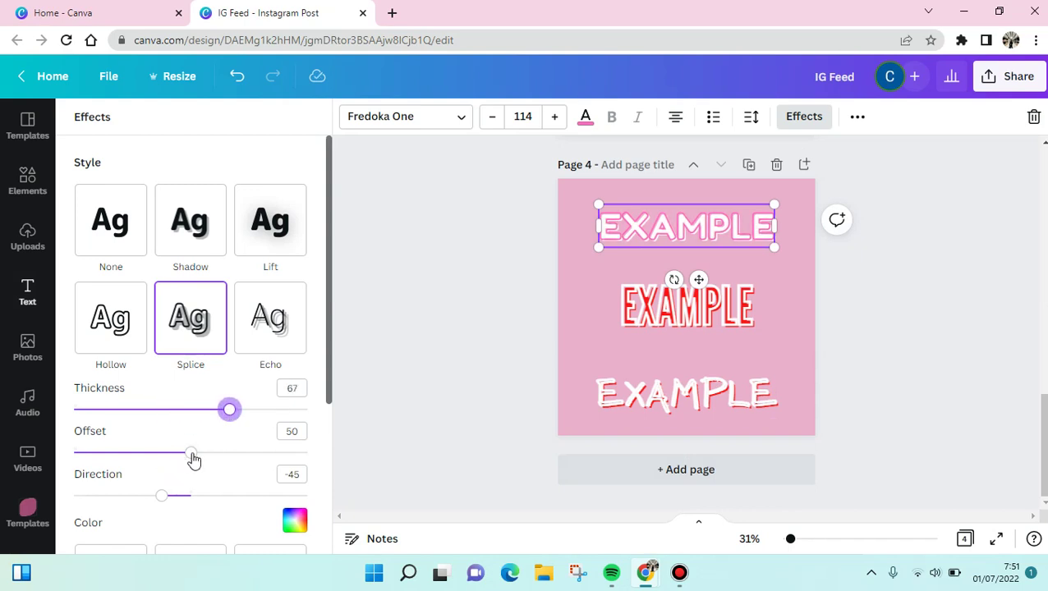
drag(191, 454, 235, 465)
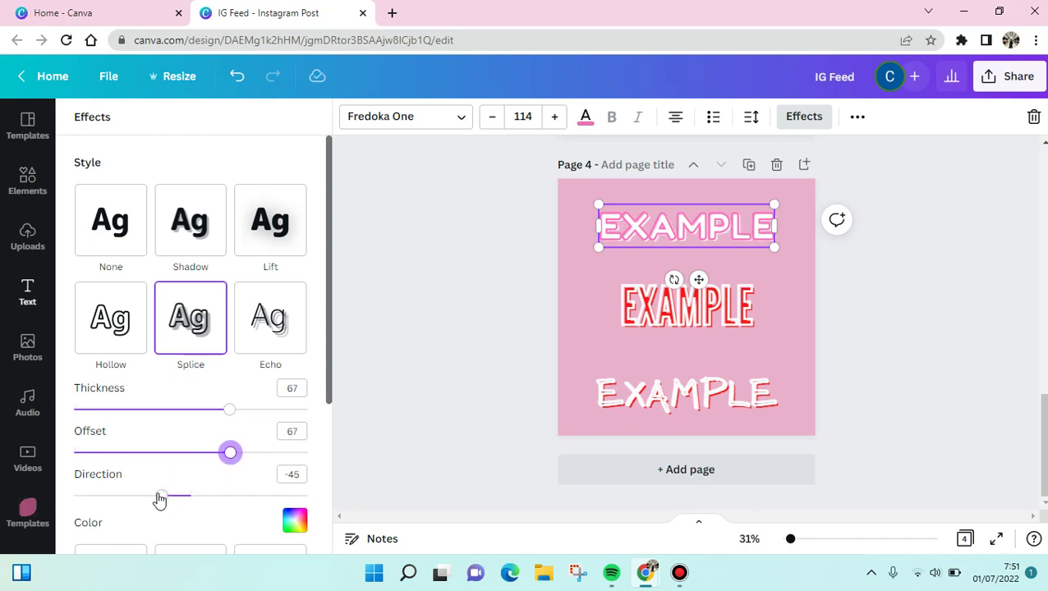
drag(159, 499, 202, 497)
key(Escape)
scroll(576, 358, up, 2)
click(888, 310)
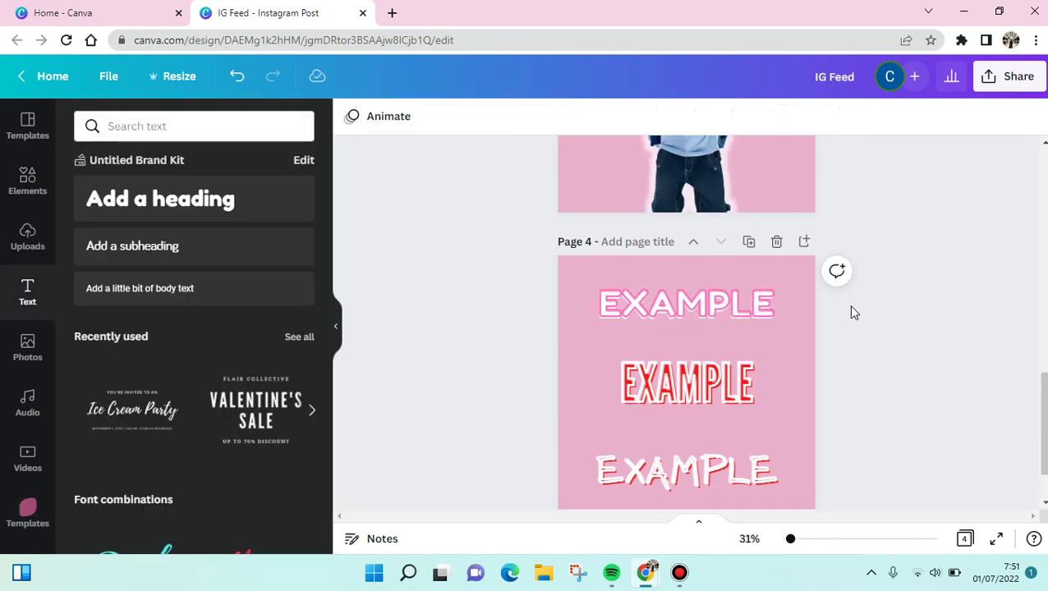
scroll(799, 250, up, 2)
scroll(782, 359, down, 4)
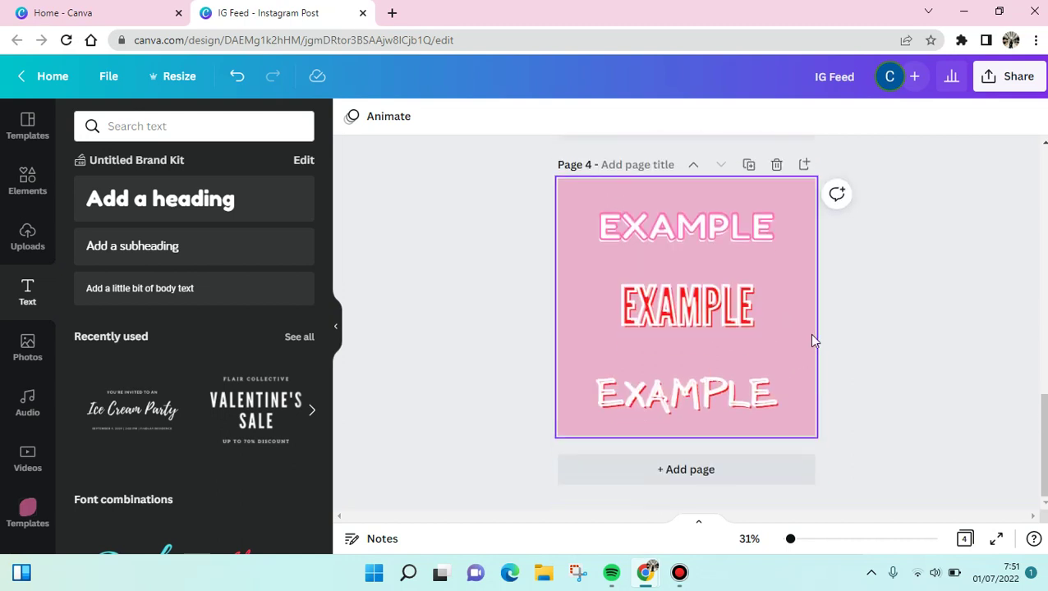